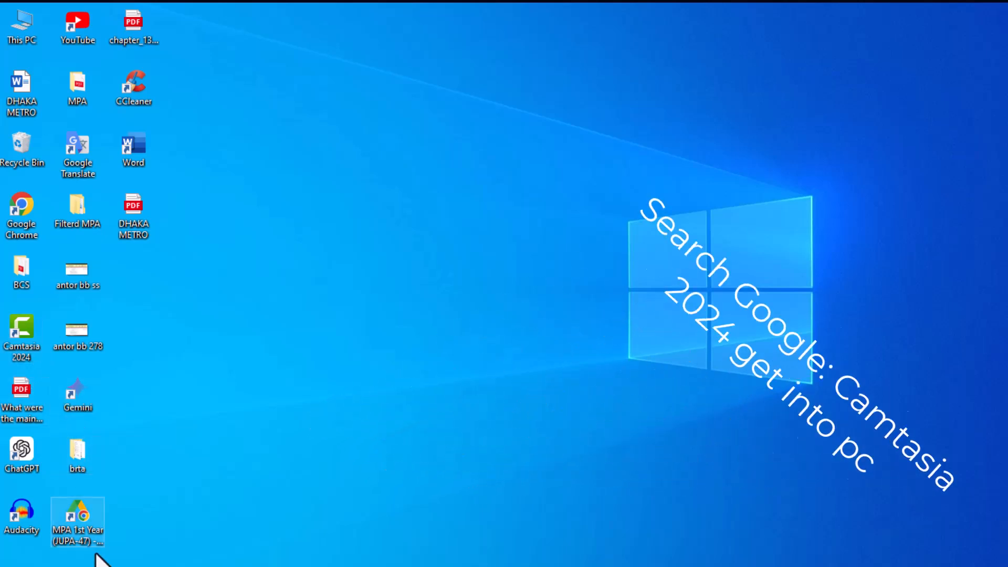
# Bring the Camtasia window forward and start a new project from the welcome screen.
pyautogui.moveTo(220, 566)
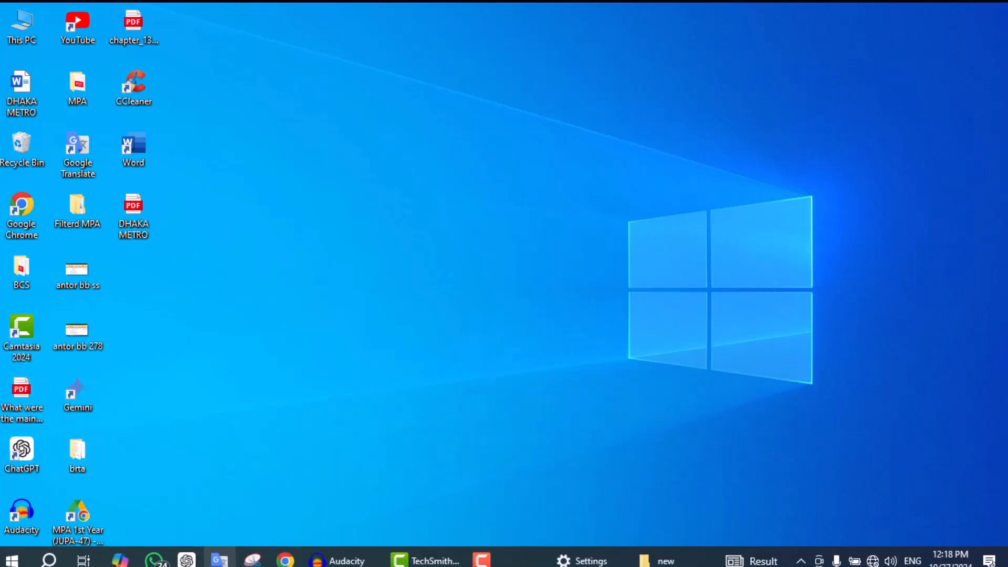
pyautogui.click(449, 563)
pyautogui.moveTo(831, 157); pyautogui.dragTo(817, 53)
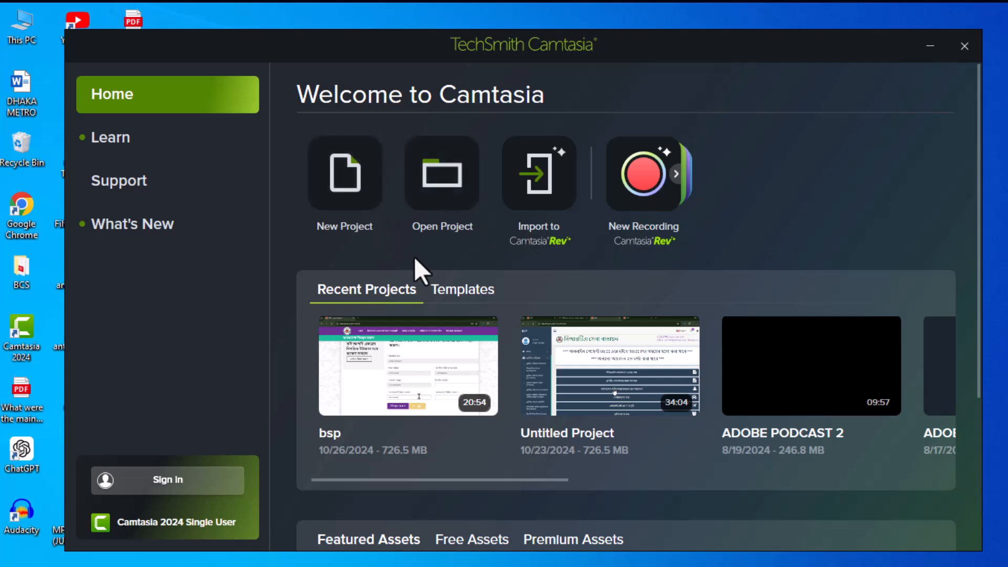
pyautogui.click(352, 186)
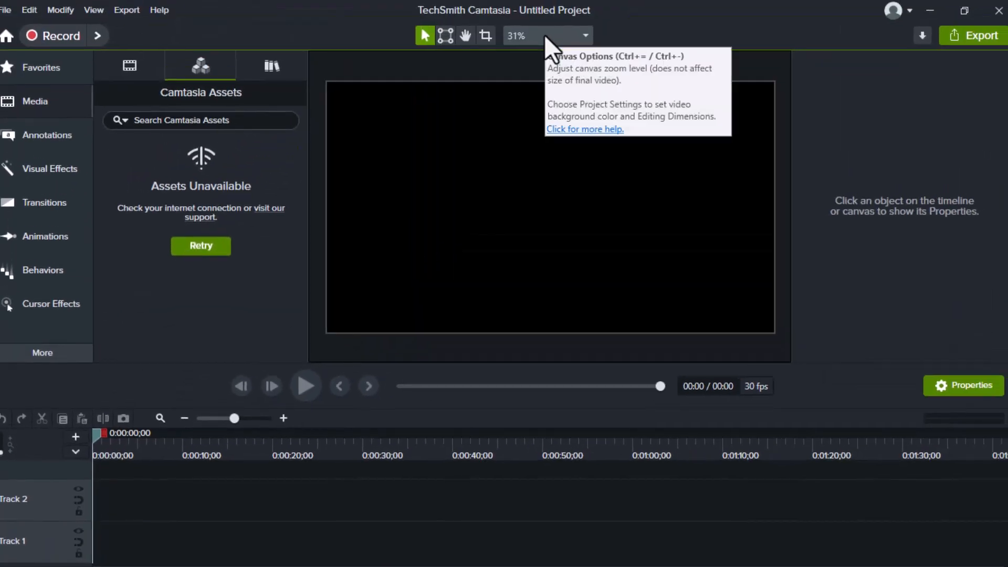
# Set the project's canvas dimensions to FHD (1920x1080) and apply the project settings.
pyautogui.click(544, 34)
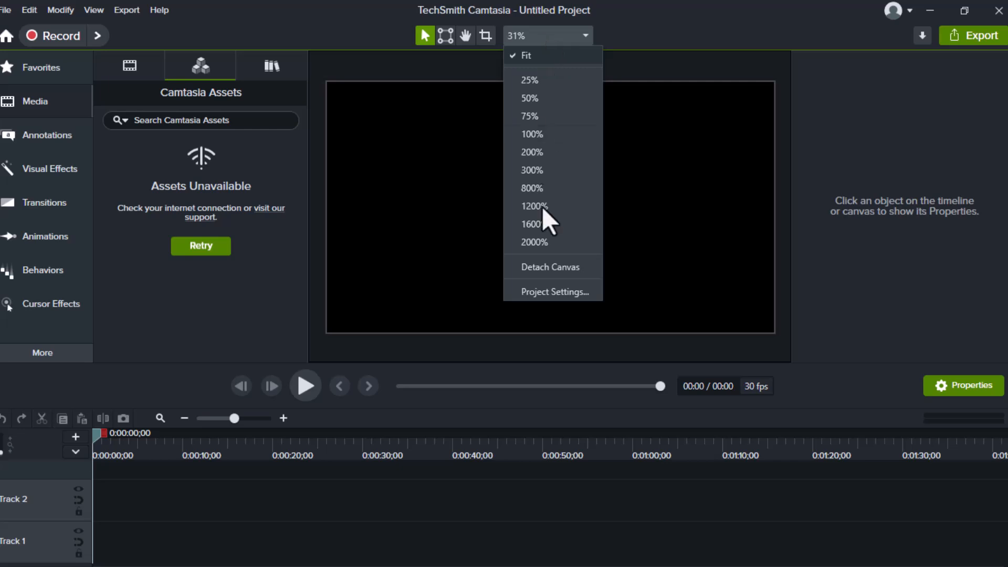
pyautogui.click(544, 288)
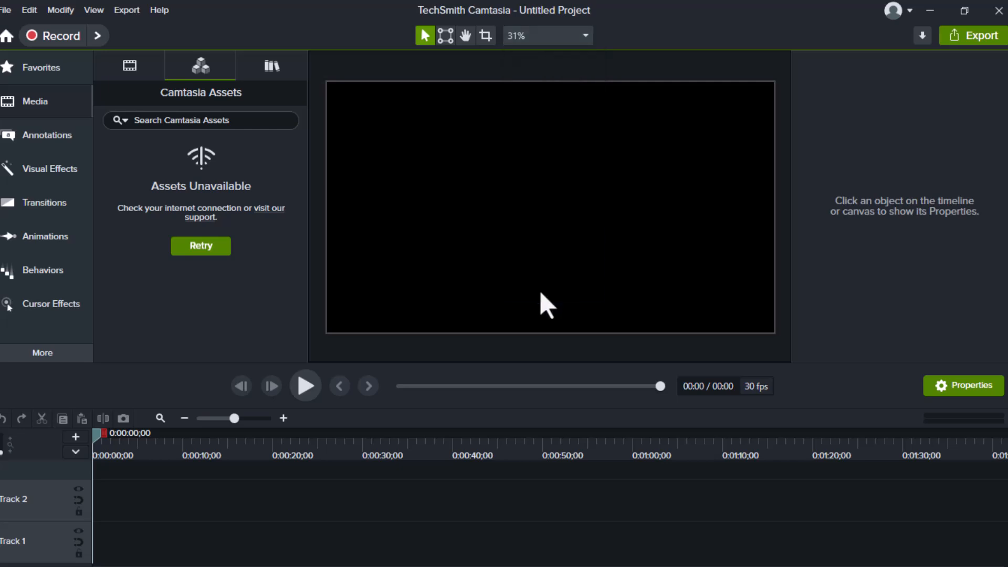
pyautogui.moveTo(532, 201); pyautogui.dragTo(544, 103)
pyautogui.click(541, 132)
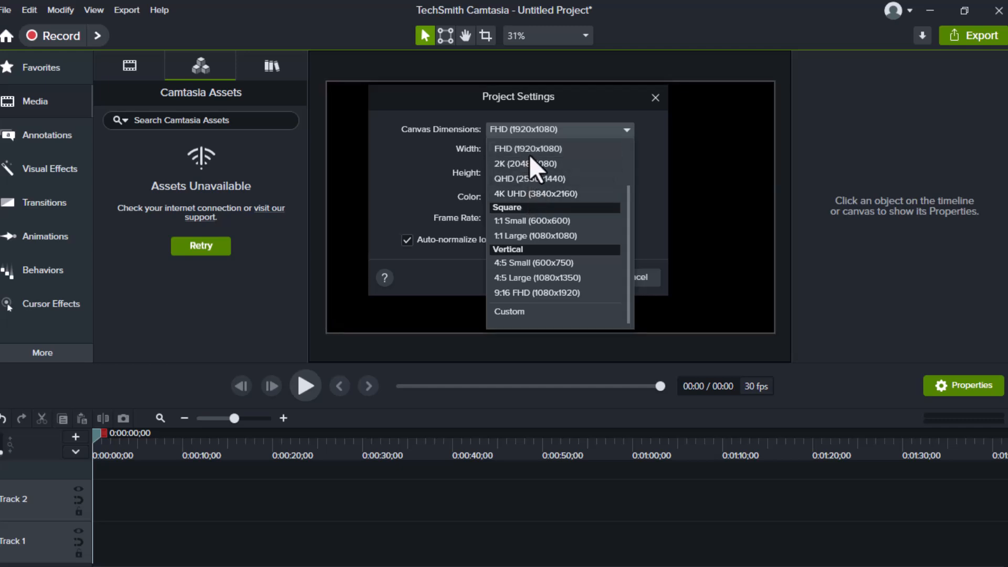
pyautogui.click(535, 151)
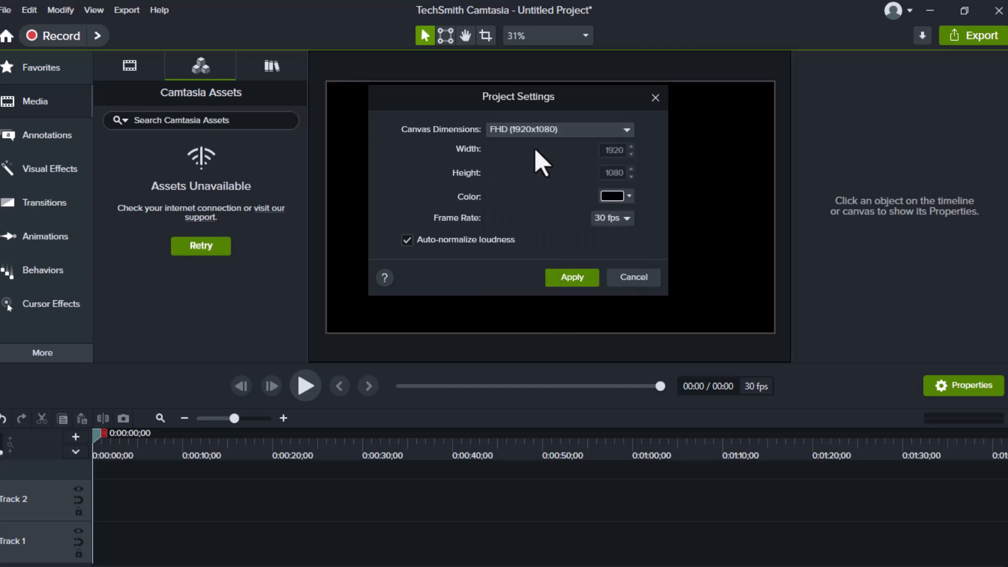
pyautogui.click(578, 277)
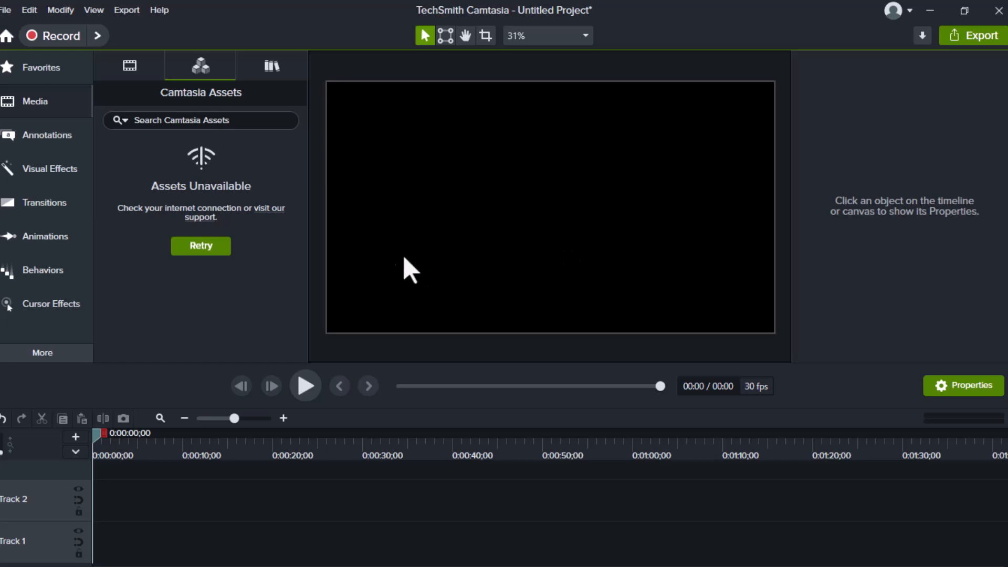
pyautogui.click(7, 9)
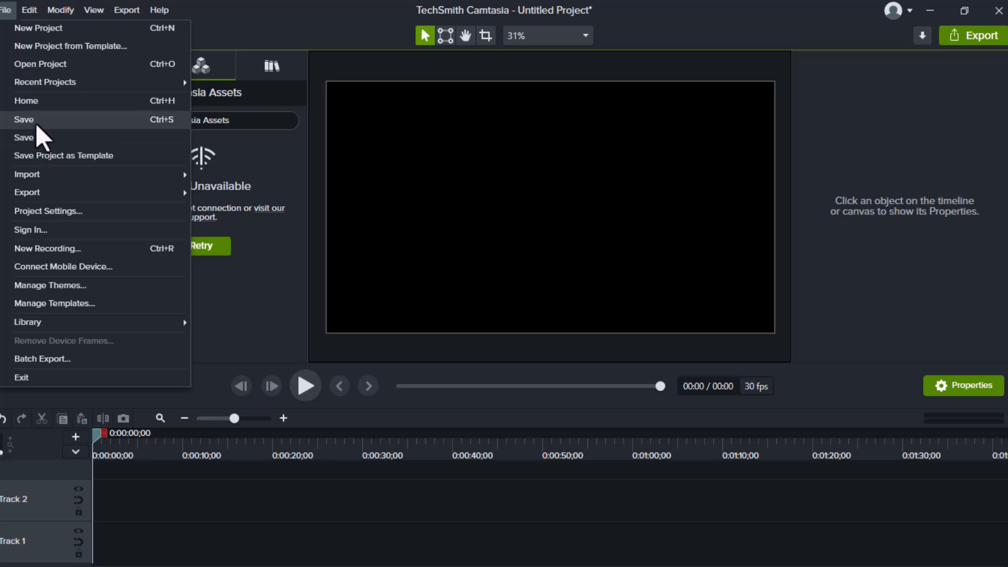
pyautogui.click(273, 11)
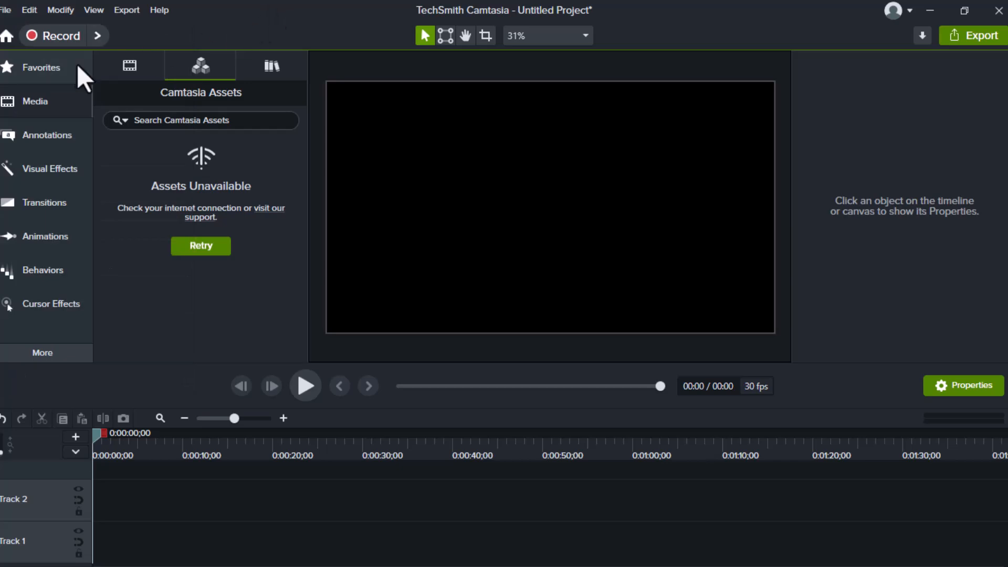
pyautogui.click(27, 12)
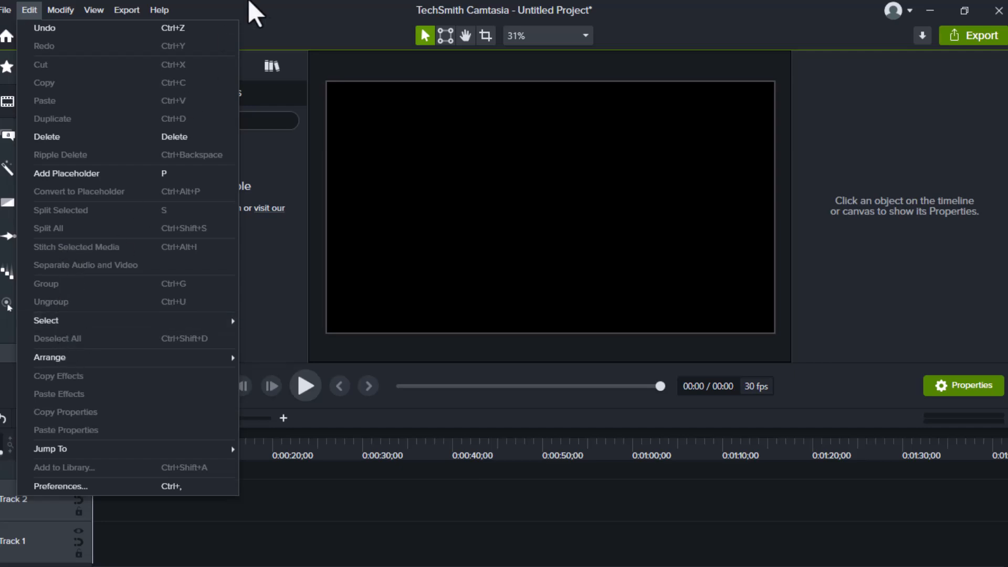
pyautogui.click(252, 13)
pyautogui.click(41, 105)
pyautogui.click(41, 104)
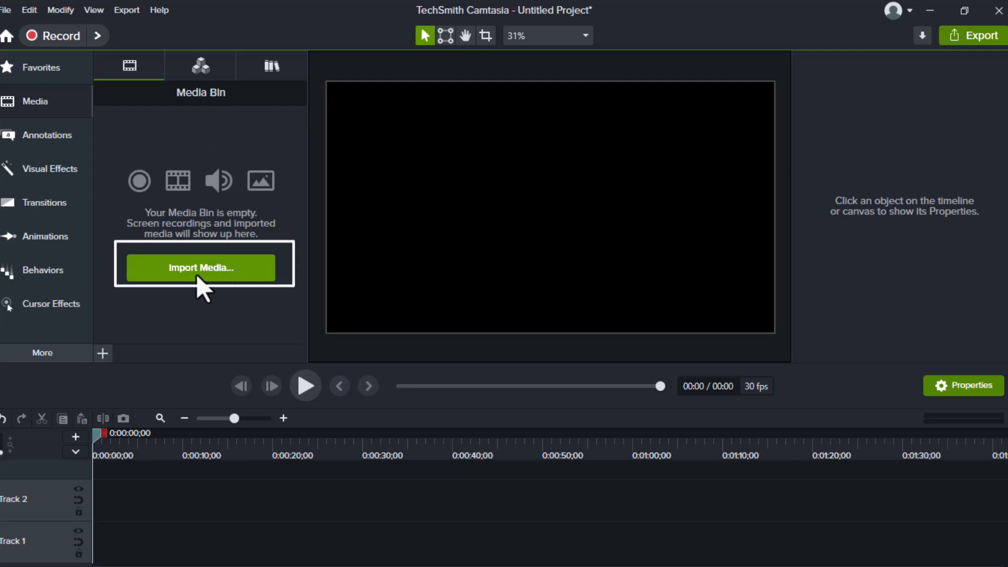
pyautogui.click(198, 273)
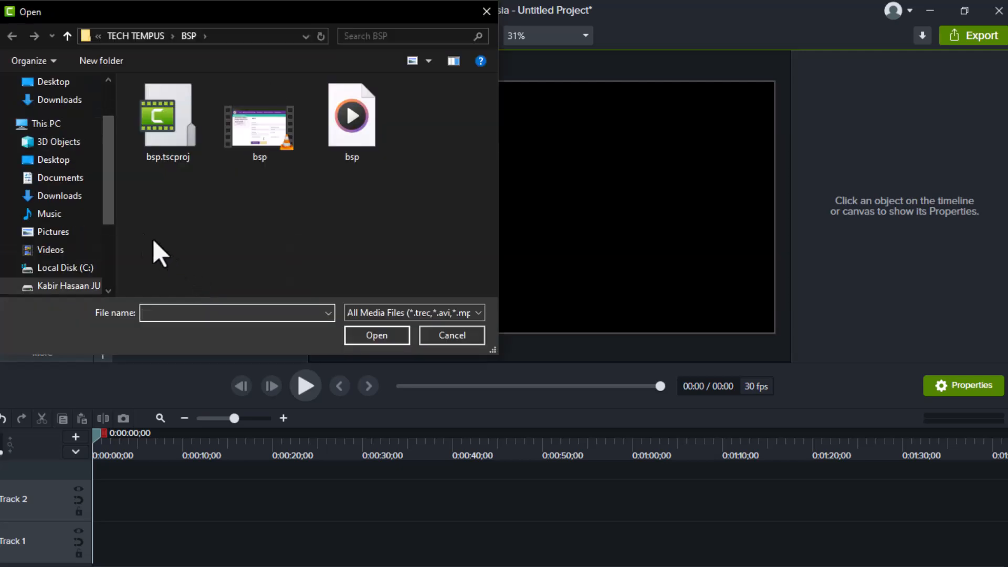
pyautogui.scroll(-2, 88, 273)
pyautogui.scroll(-1, 66, 279)
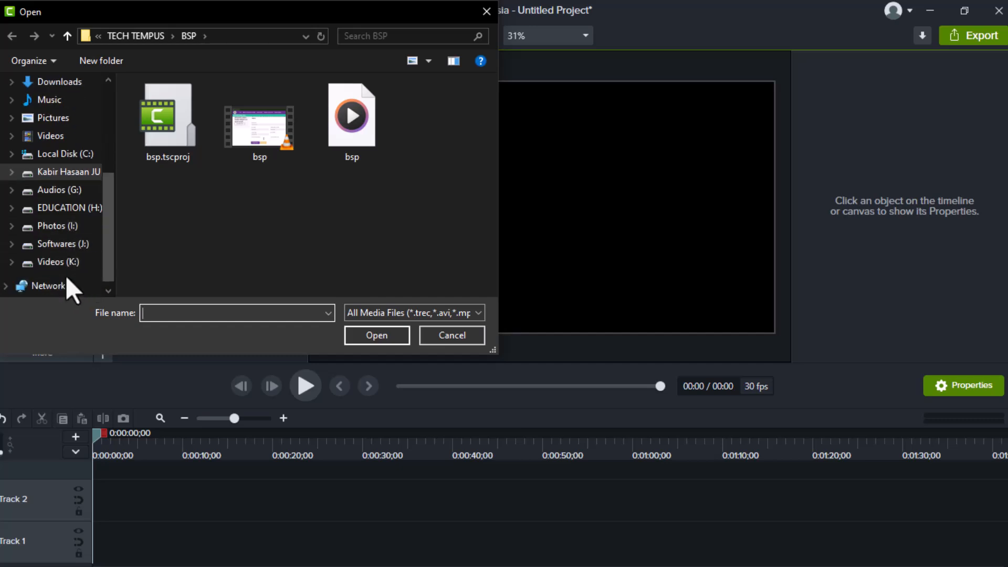
pyautogui.click(63, 264)
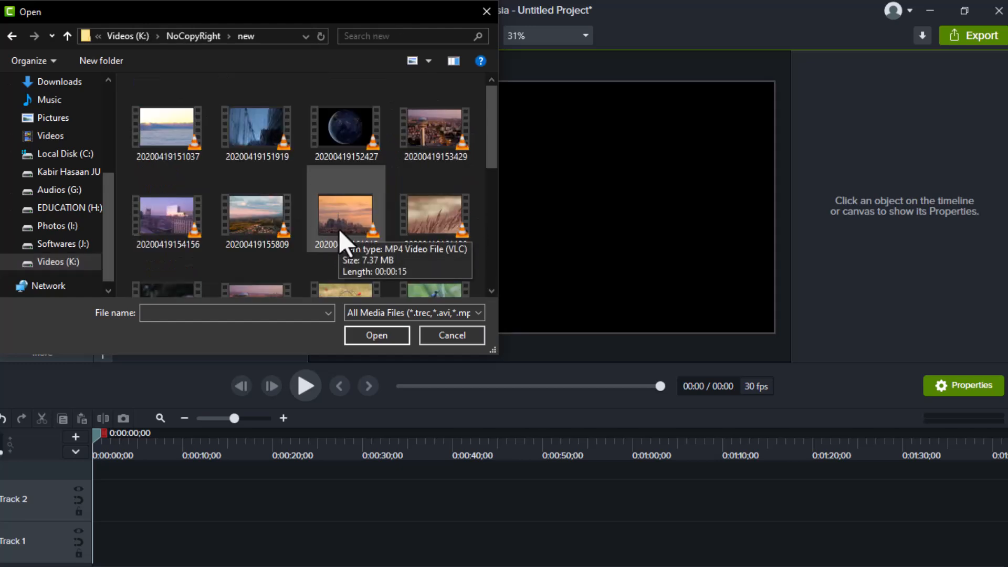
pyautogui.click(340, 226)
pyautogui.keyDown('ctrl'); pyautogui.click(435, 226); pyautogui.keyUp('ctrl')
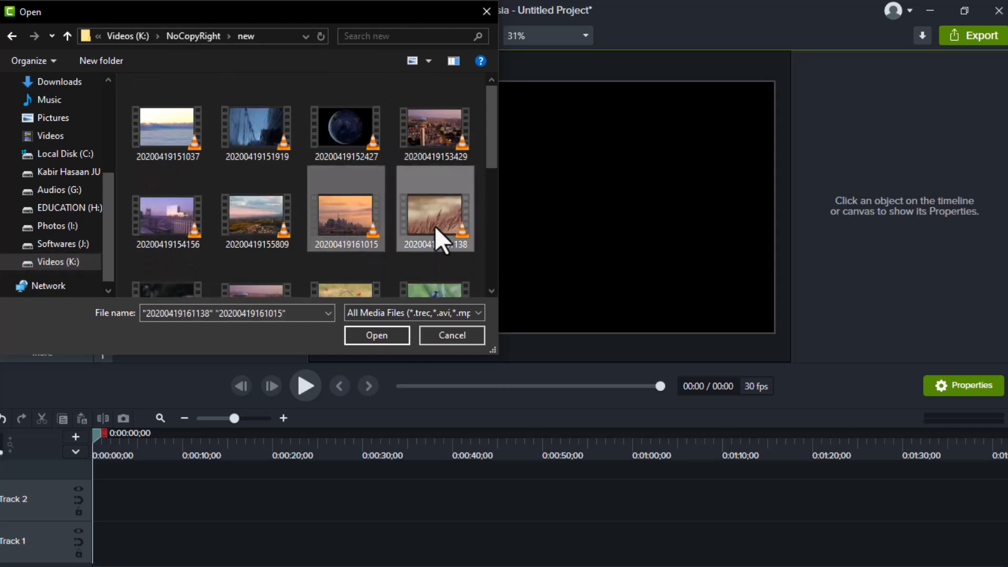
pyautogui.keyDown('ctrl'); pyautogui.click(239, 221); pyautogui.keyUp('ctrl')
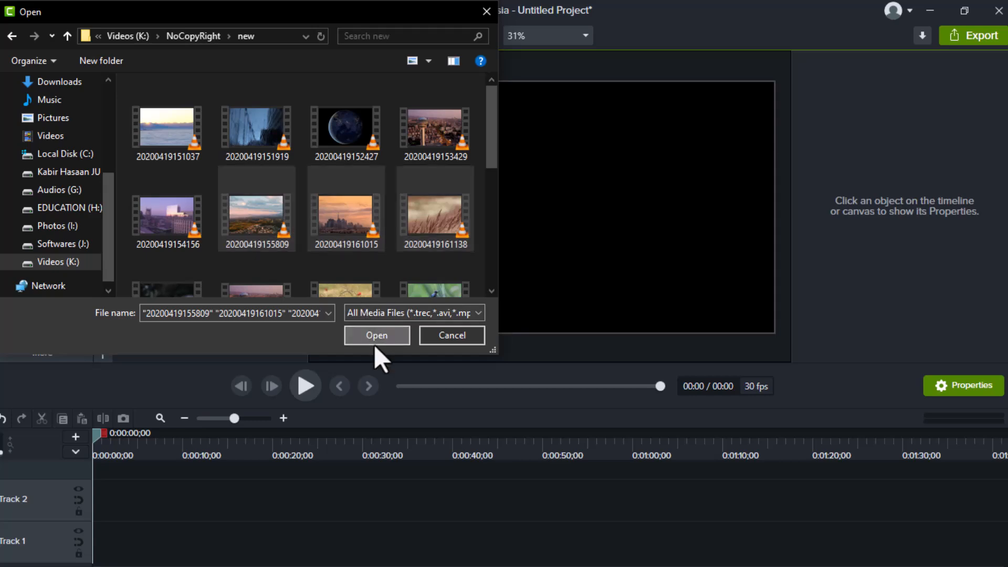
pyautogui.click(376, 335)
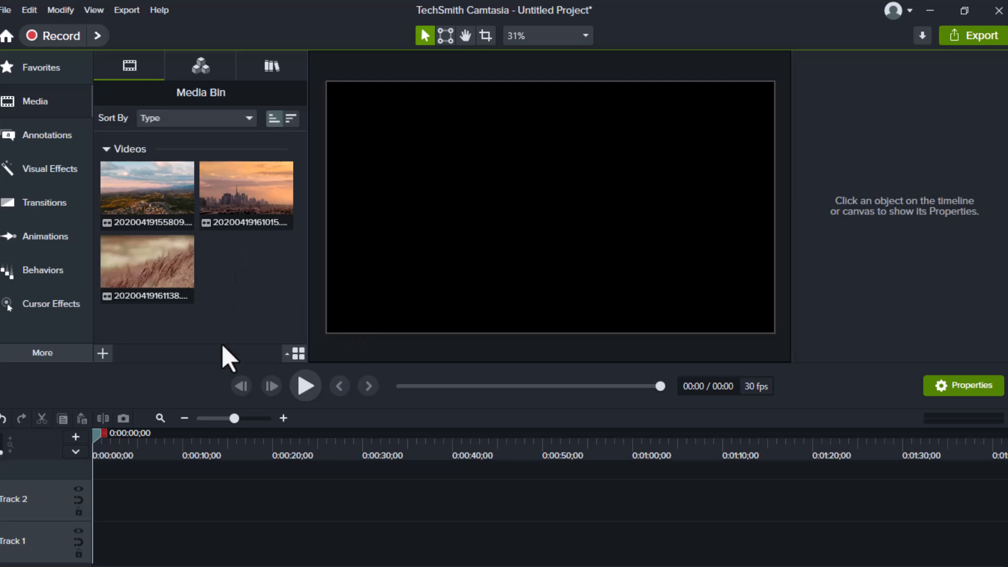
pyautogui.click(161, 209)
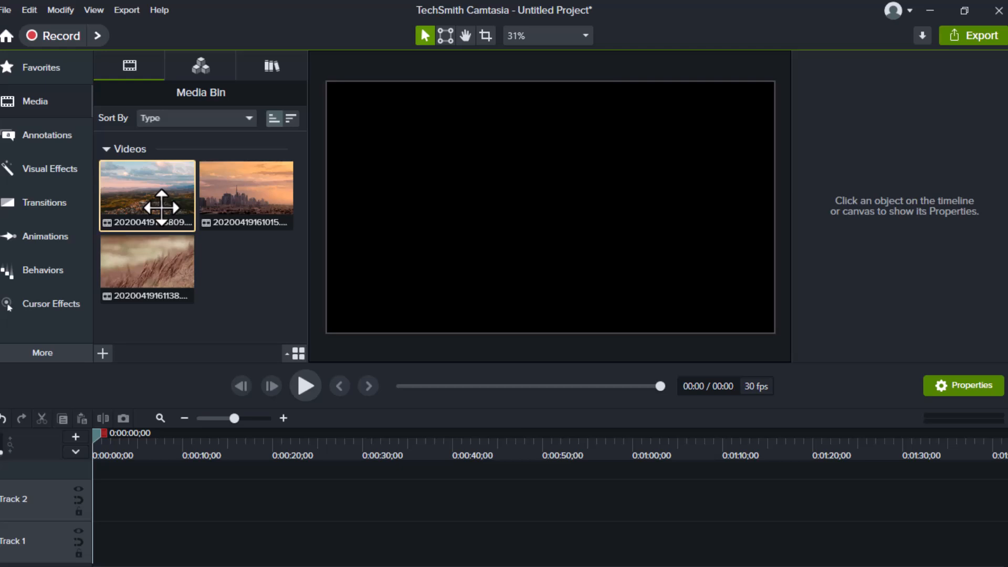
pyautogui.rightClick(167, 215)
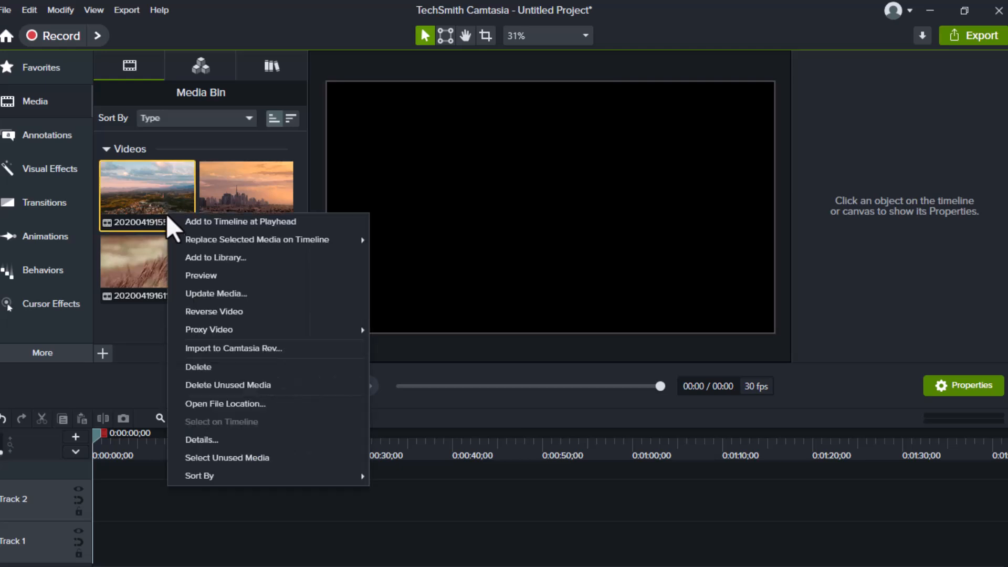
pyautogui.click(197, 275)
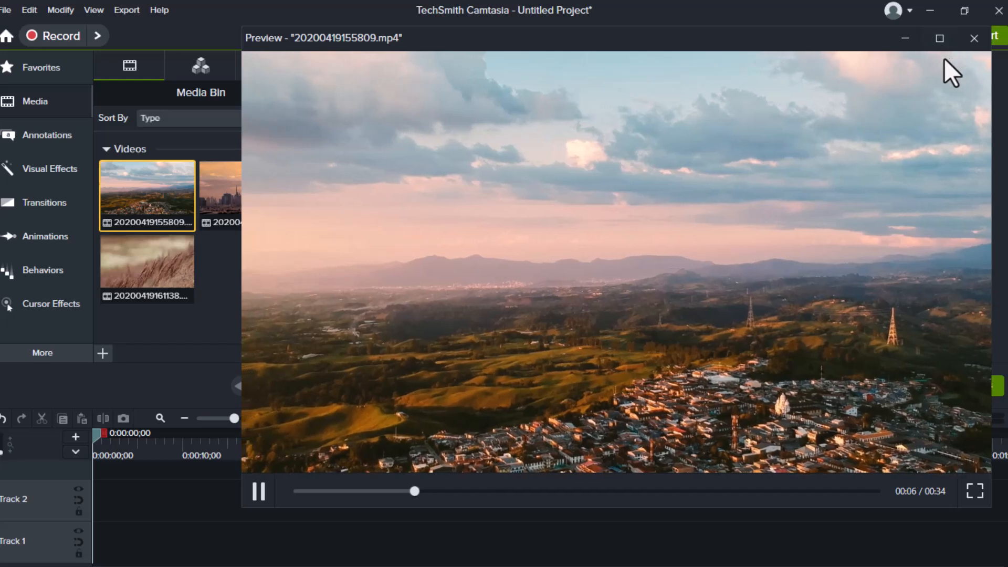
pyautogui.click(975, 38)
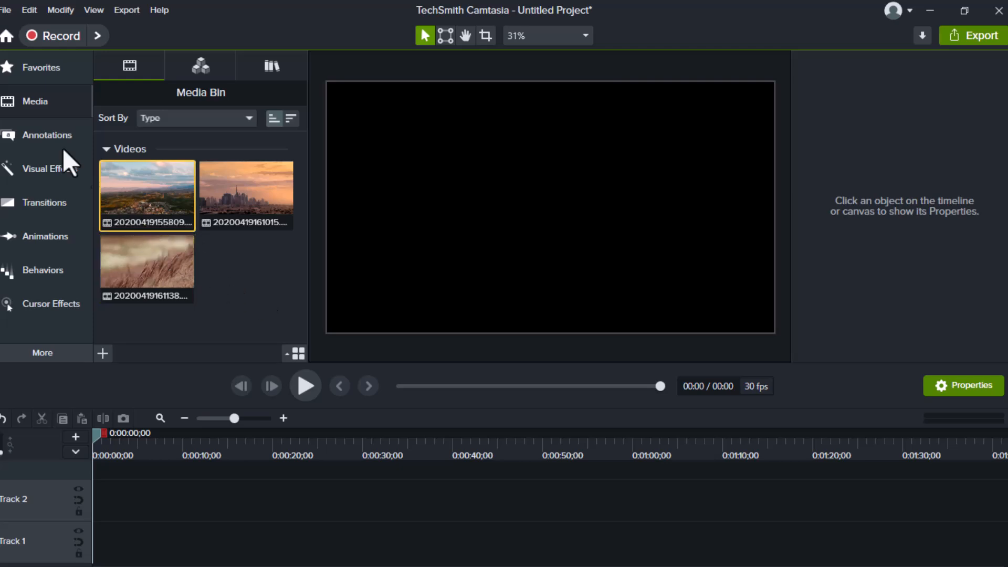
# Browse the Visual Effects and Transitions libraries.
pyautogui.click(49, 172)
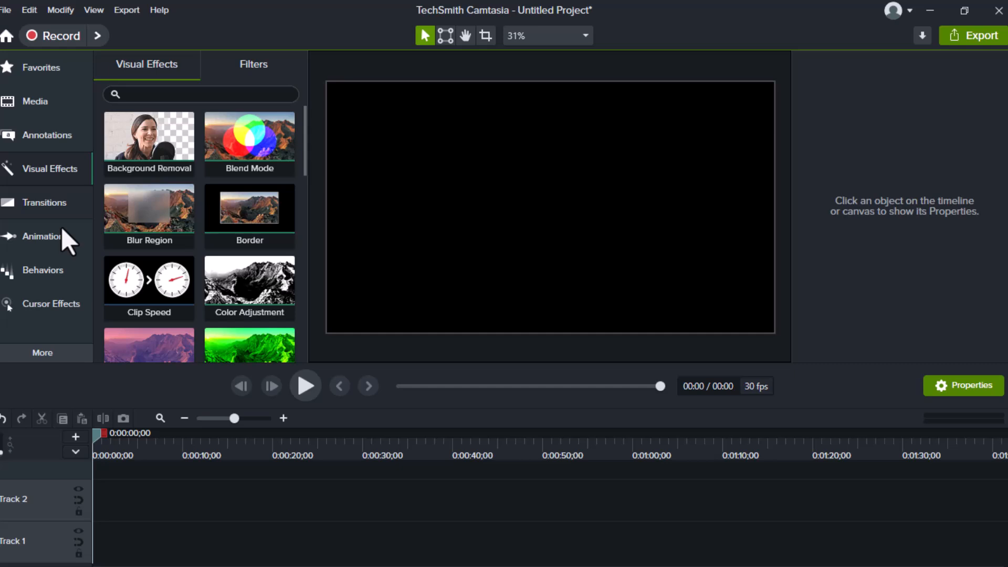
pyautogui.click(60, 225)
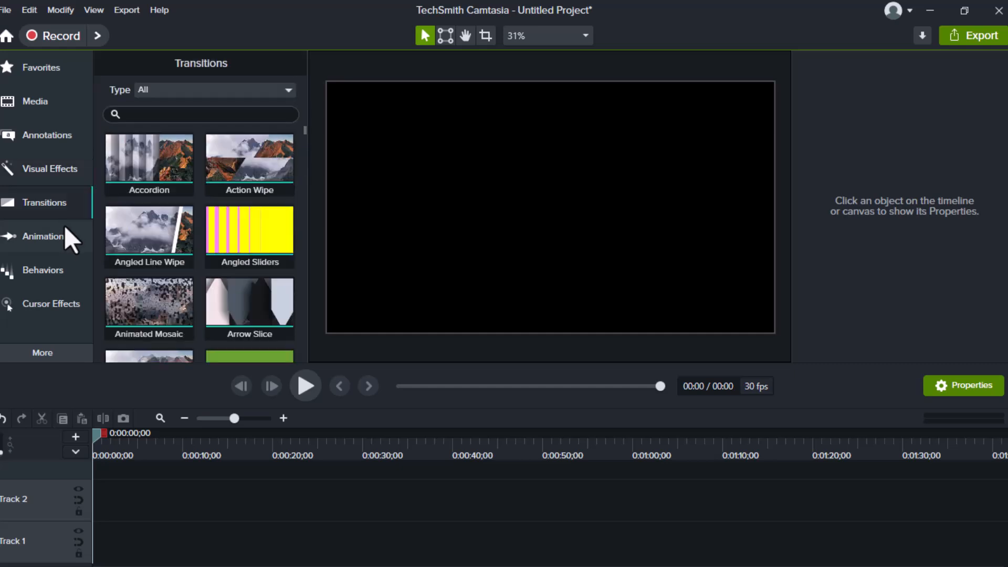
pyautogui.click(35, 105)
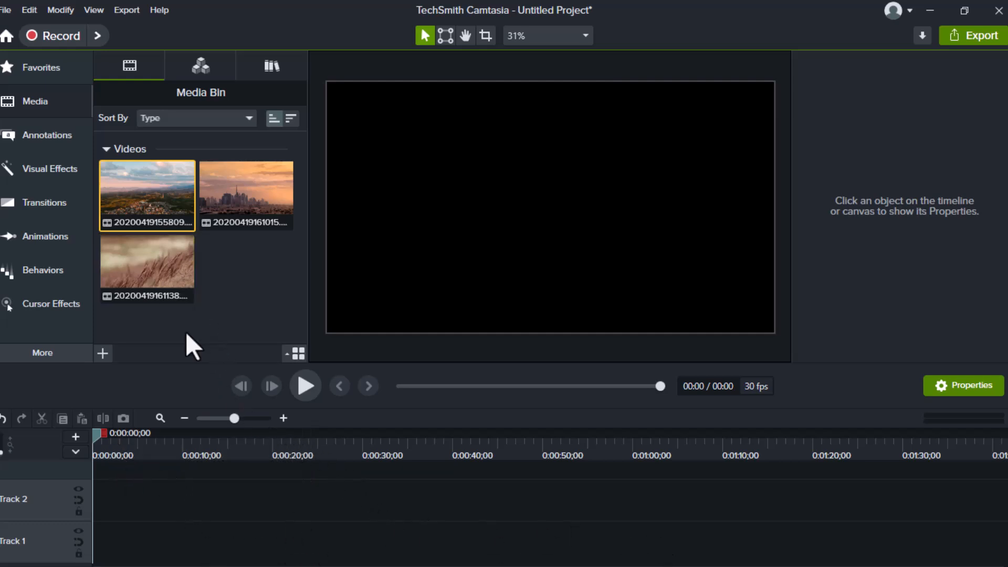
pyautogui.moveTo(146, 187); pyautogui.dragTo(81, 500)
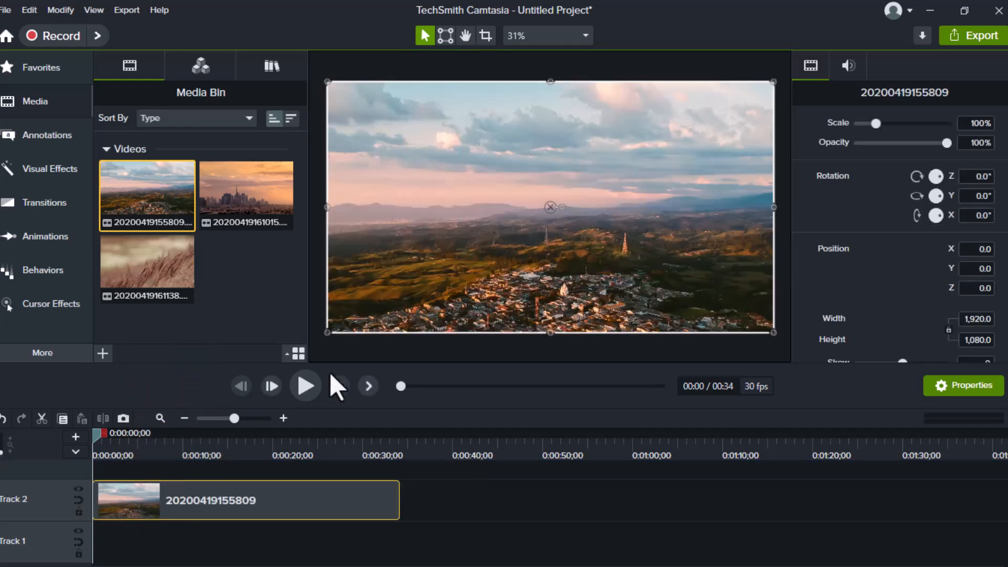
pyautogui.click(553, 39)
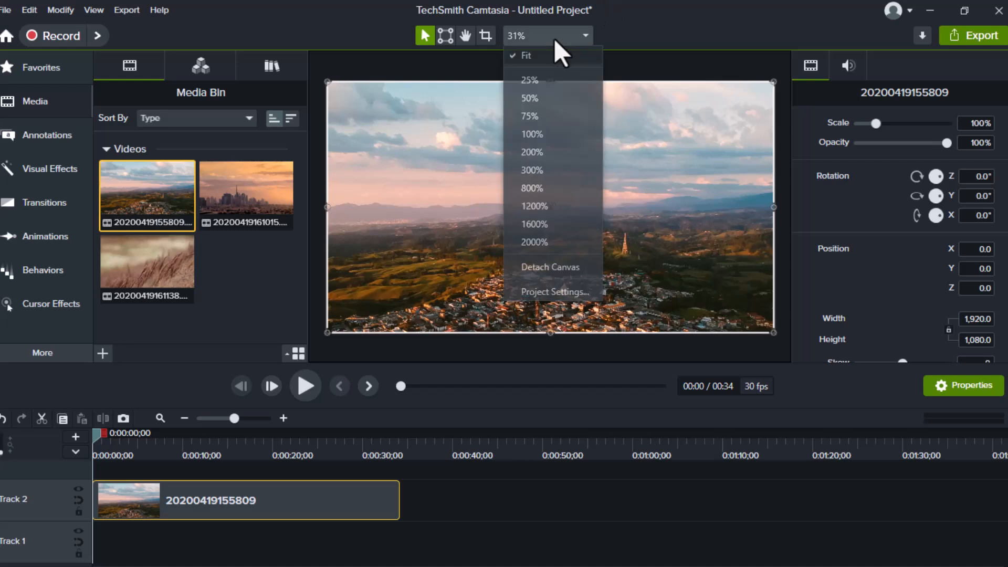
pyautogui.click(531, 292)
pyautogui.click(519, 228)
pyautogui.click(531, 304)
pyautogui.click(557, 375)
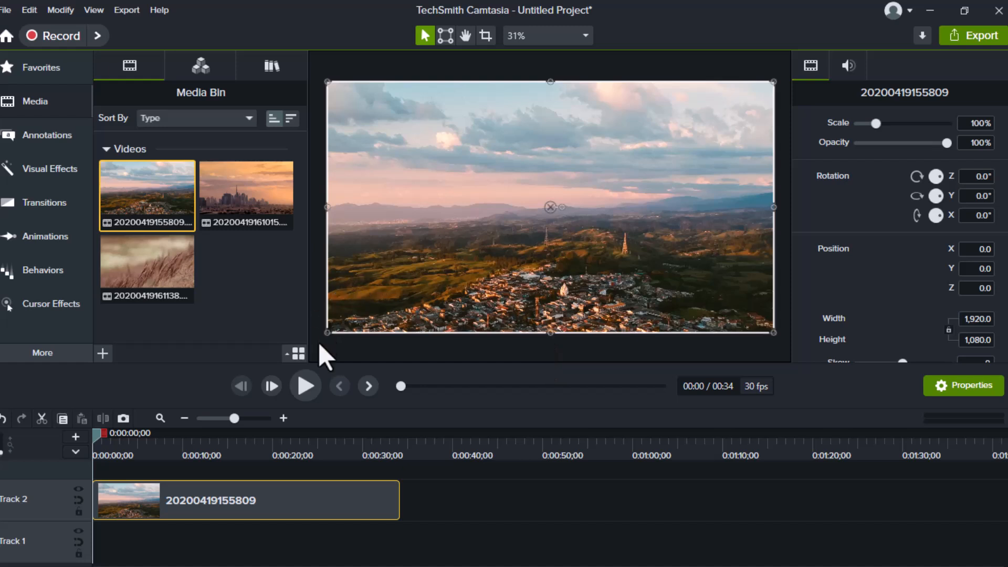
# Zoom the canvas in and out and pan it with the Hand tool to inspect the clip.
pyautogui.moveTo(326, 336); pyautogui.dragTo(343, 314)
pyautogui.scroll(1, 535, 310)
pyautogui.scroll(1, 535, 310)
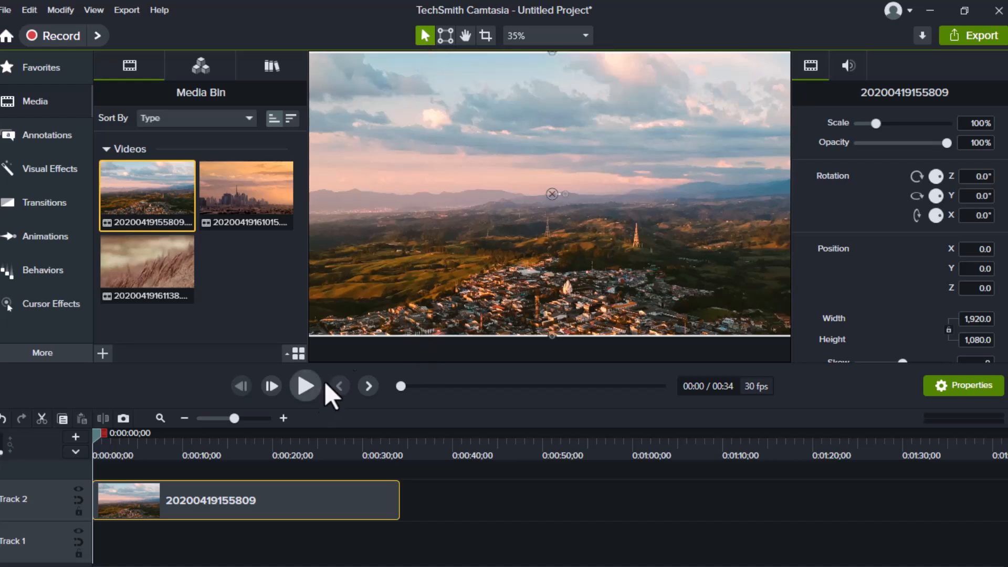
pyautogui.scroll(-1, 420, 294)
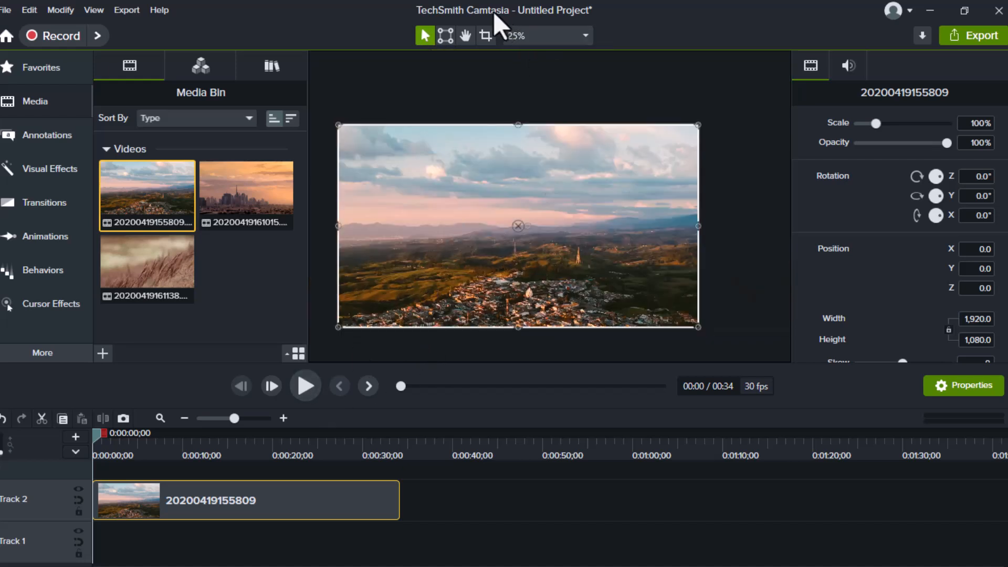
pyautogui.click(465, 35)
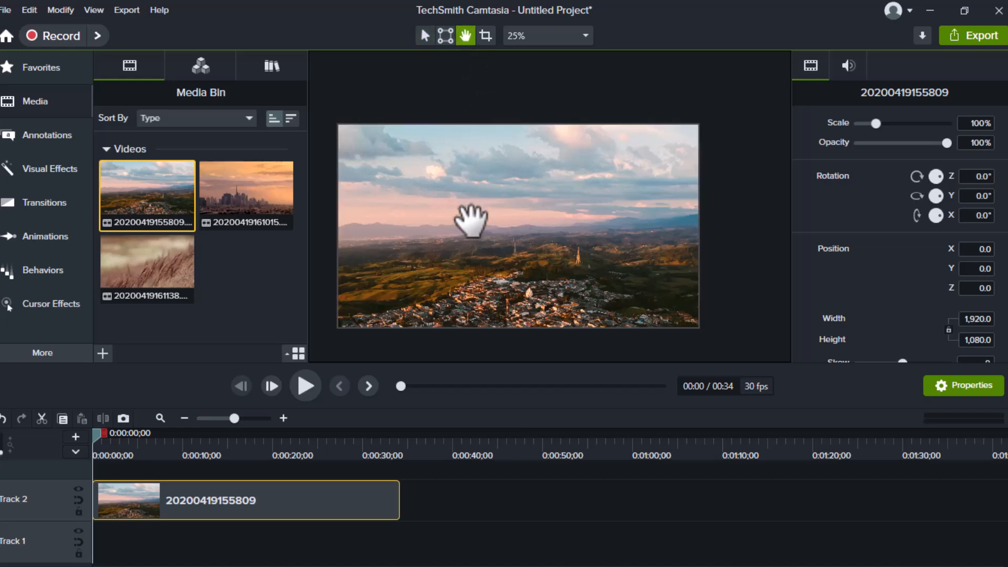
pyautogui.scroll(-1, 471, 219)
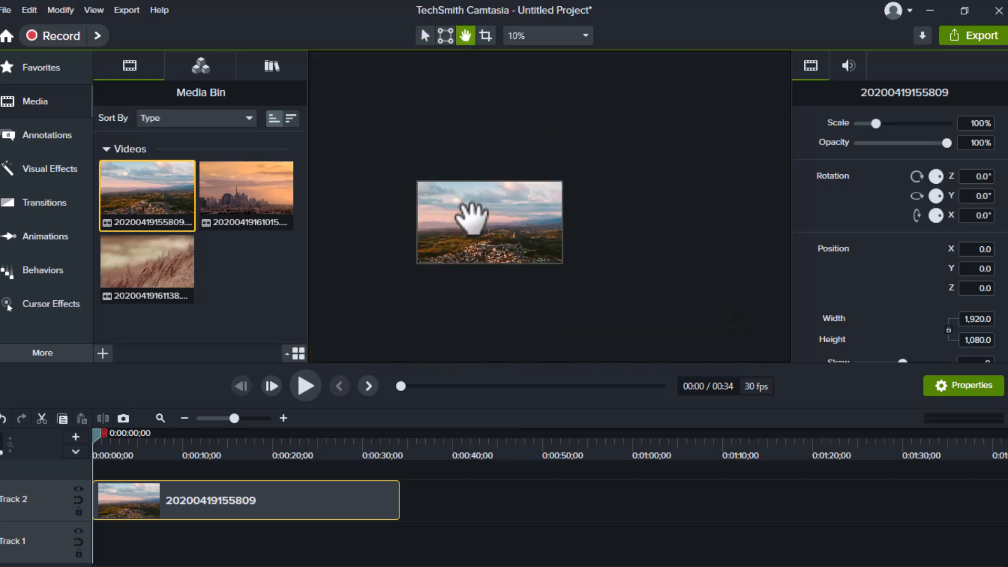
pyautogui.scroll(2, 471, 220)
pyautogui.scroll(-1, 471, 218)
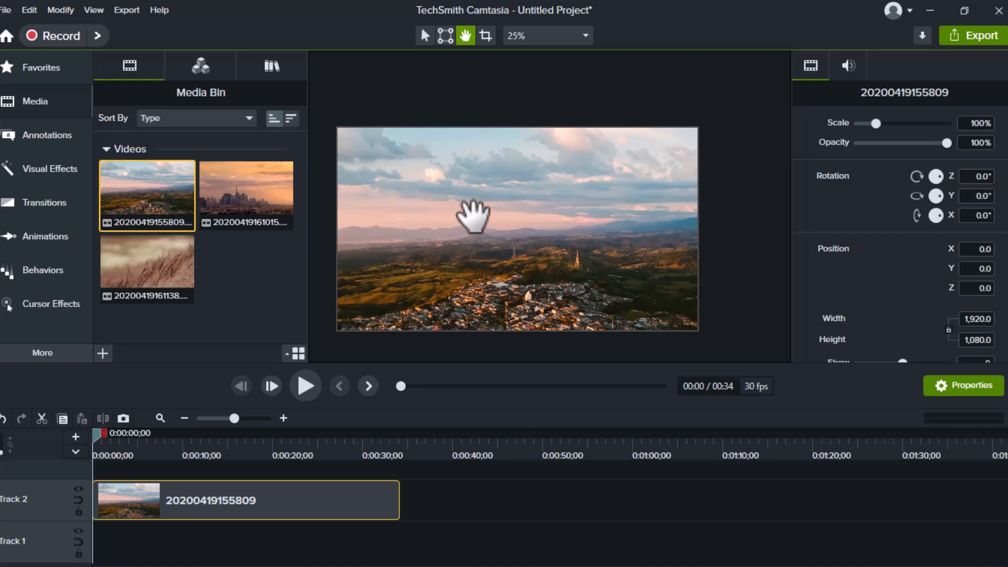
pyautogui.moveTo(483, 214); pyautogui.dragTo(479, 187)
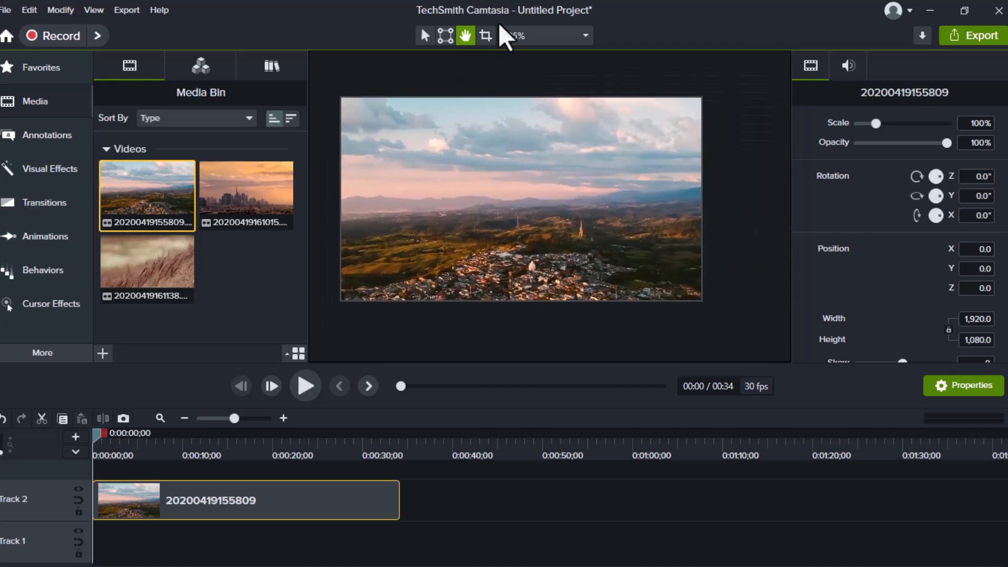
# Crop the first clip's left edge inward on the canvas with the Crop tool.
pyautogui.click(486, 36)
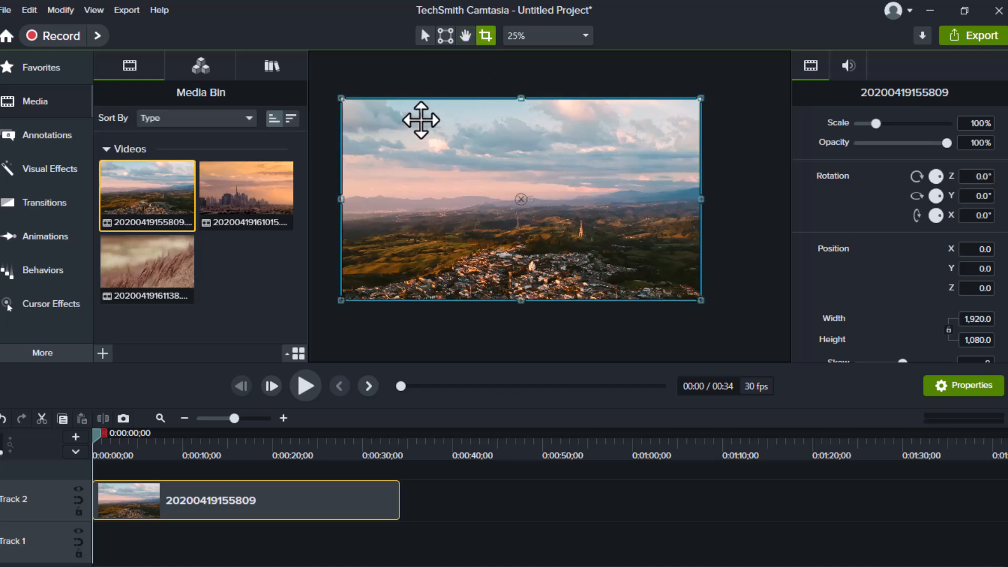
pyautogui.moveTo(341, 99); pyautogui.dragTo(360, 117)
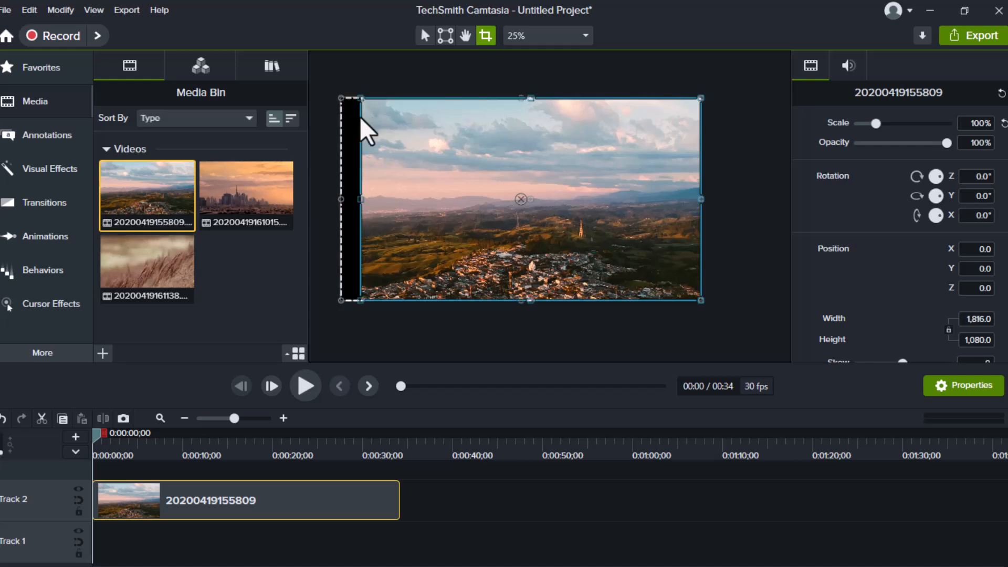
pyautogui.click(455, 81)
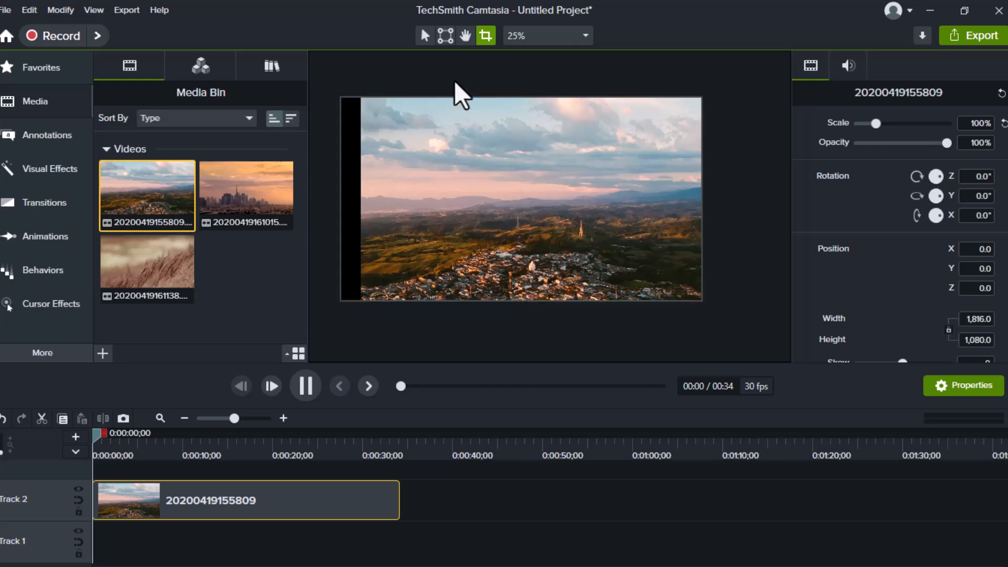
pyautogui.click(520, 267)
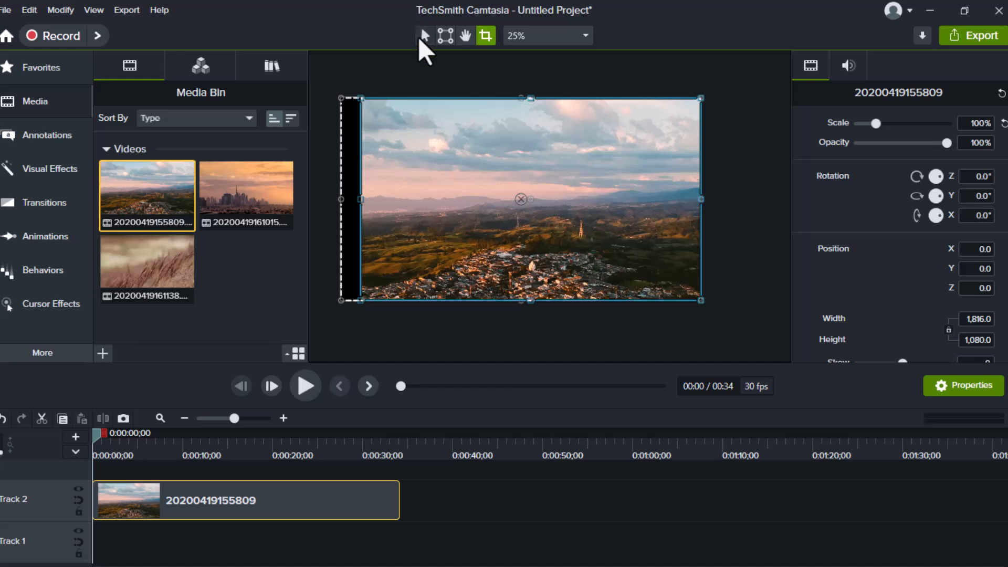
# Stretch the clip's left edge back out to the canvas edge with the selection tool.
pyautogui.click(426, 35)
pyautogui.moveTo(360, 198); pyautogui.dragTo(344, 199)
pyautogui.click(609, 79)
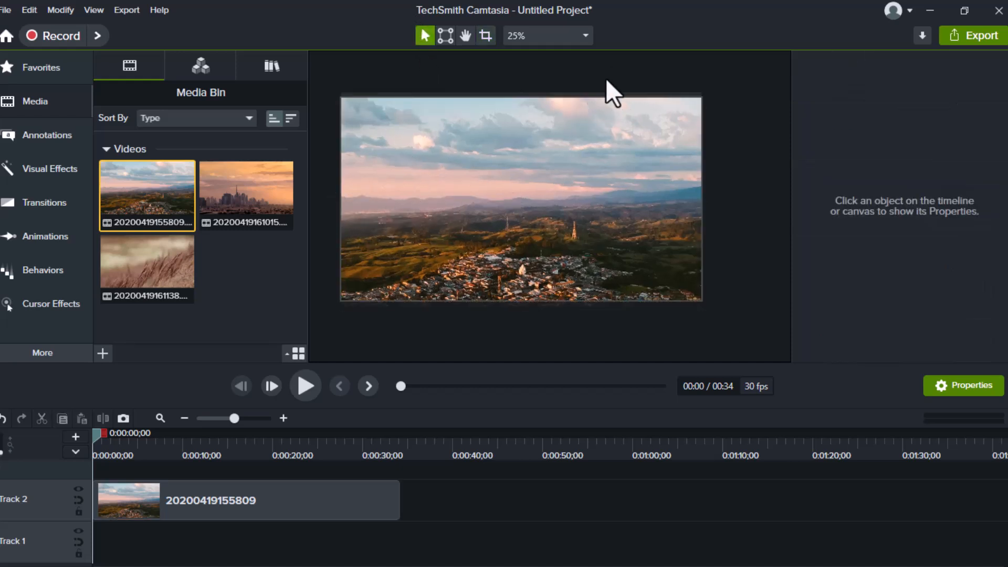
pyautogui.click(516, 32)
pyautogui.click(525, 56)
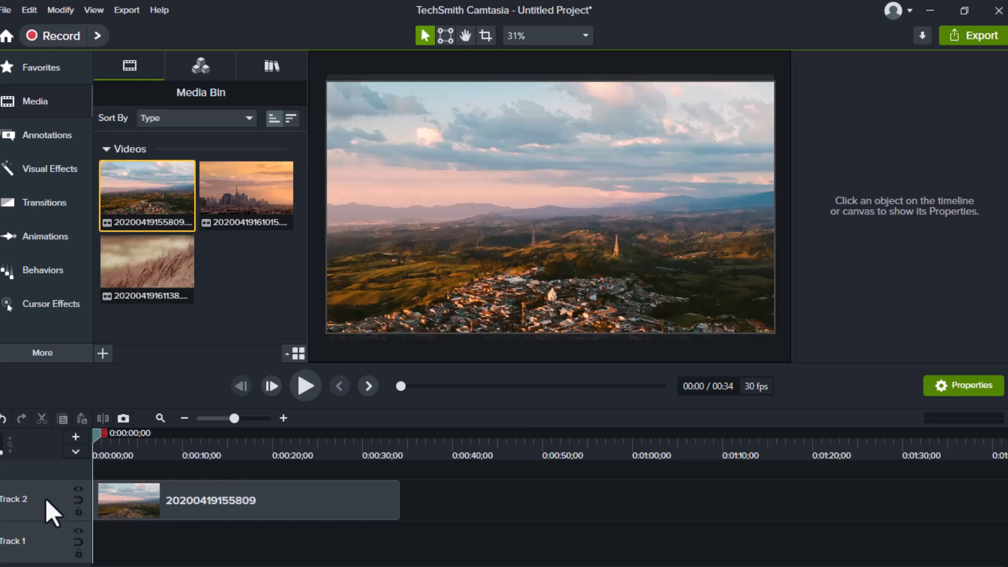
pyautogui.moveTo(98, 433); pyautogui.dragTo(339, 462)
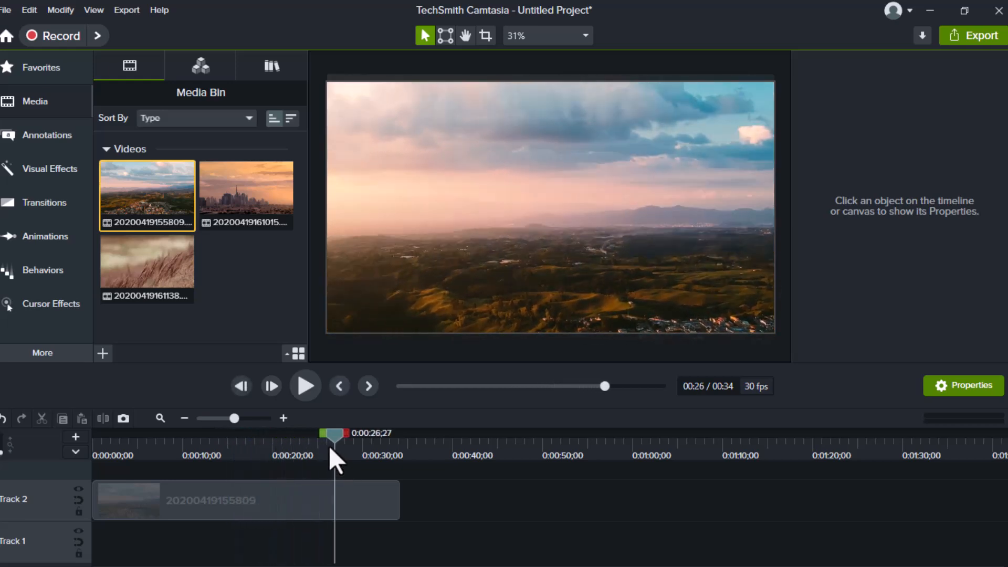
pyautogui.moveTo(228, 197); pyautogui.dragTo(404, 501)
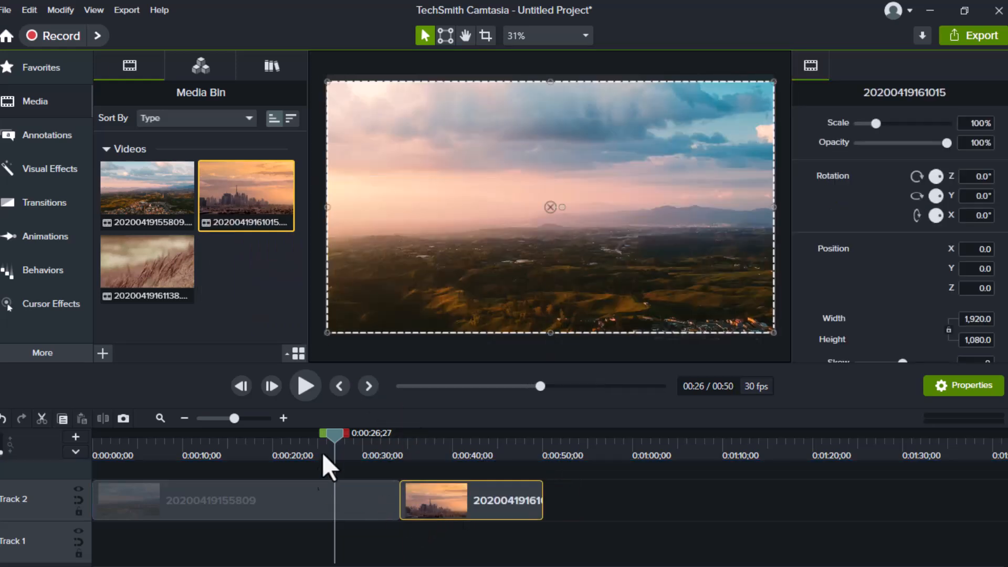
# Select the timeline range from about 0:00:16 to 0:00:30 and ripple delete it.
pyautogui.moveTo(341, 440); pyautogui.dragTo(376, 450)
pyautogui.click(249, 448)
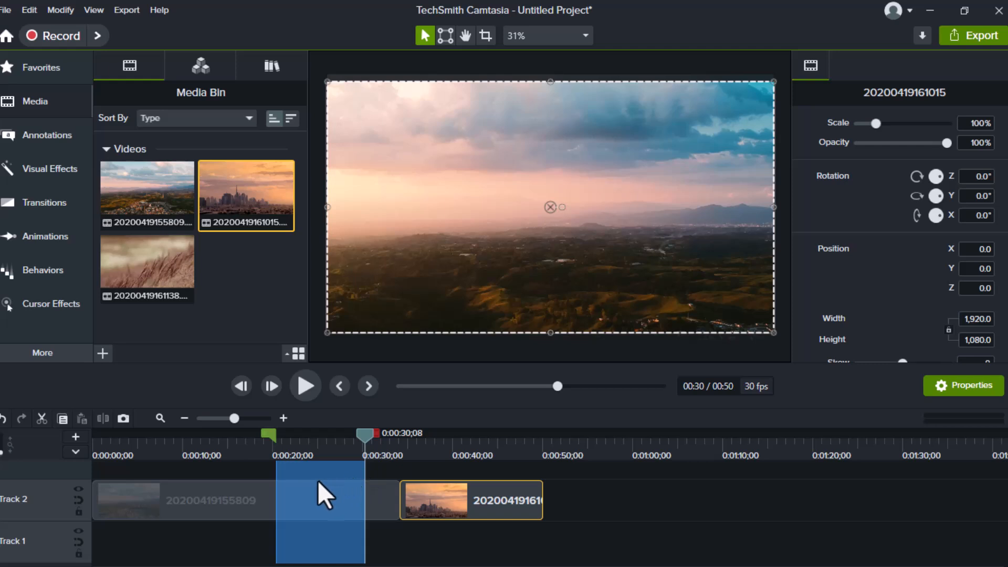
pyautogui.moveTo(268, 433); pyautogui.dragTo(239, 439)
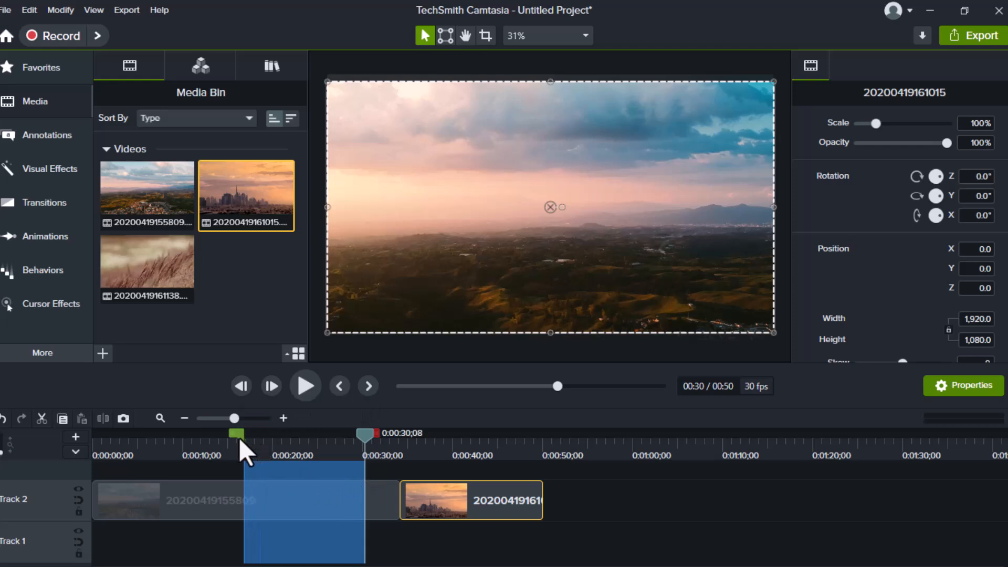
pyautogui.rightClick(291, 480)
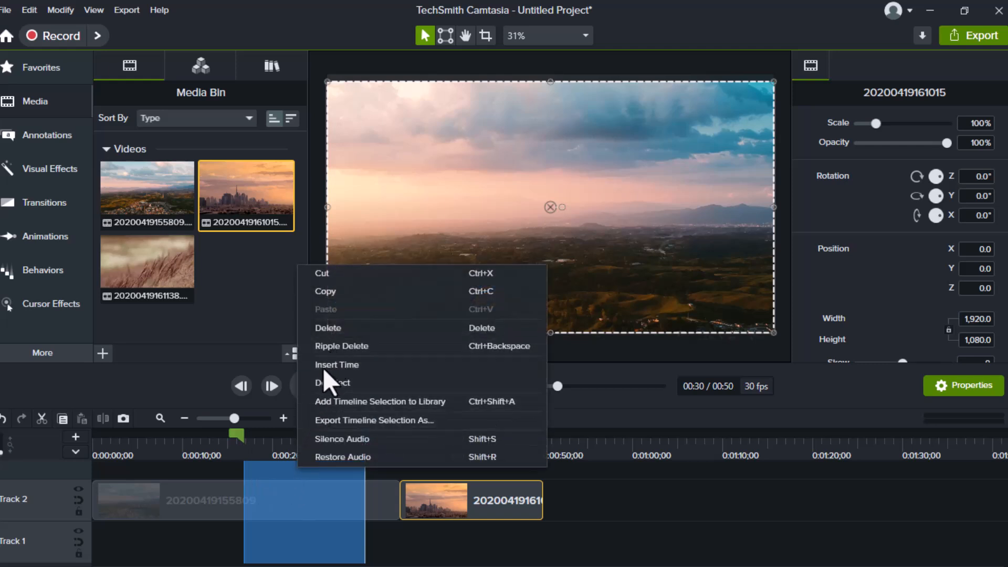
pyautogui.click(330, 346)
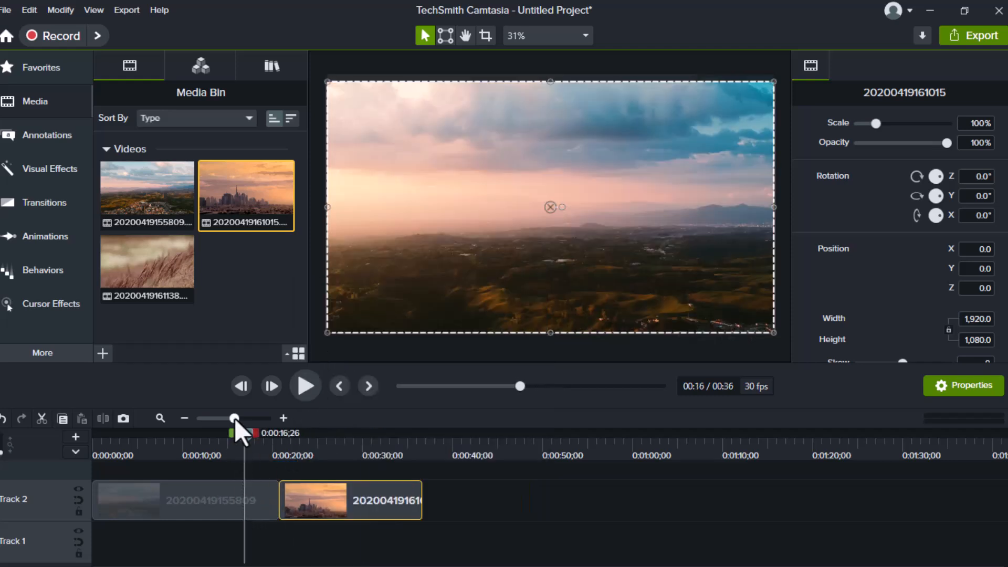
pyautogui.moveTo(240, 439); pyautogui.dragTo(210, 446)
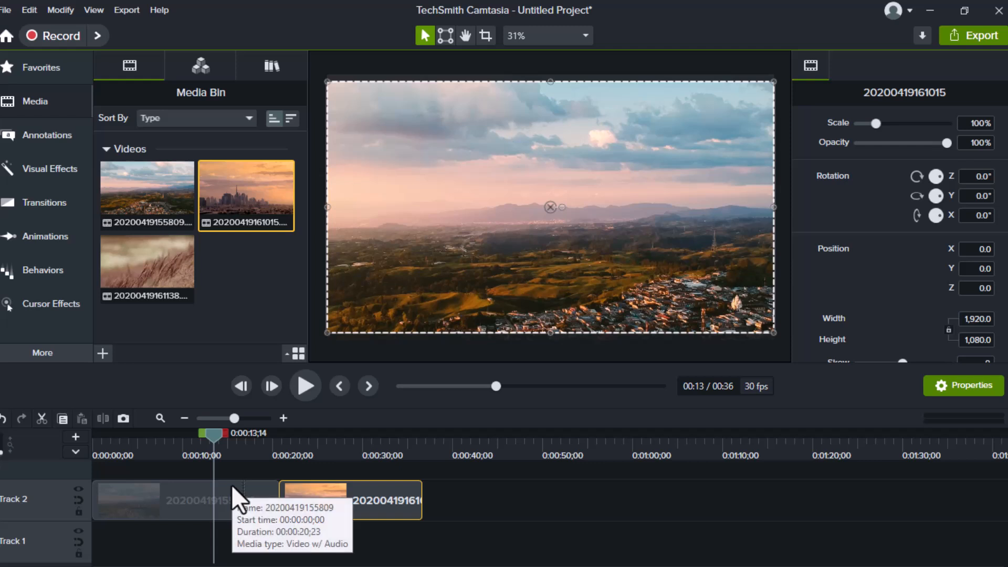
pyautogui.moveTo(219, 432); pyautogui.dragTo(265, 433)
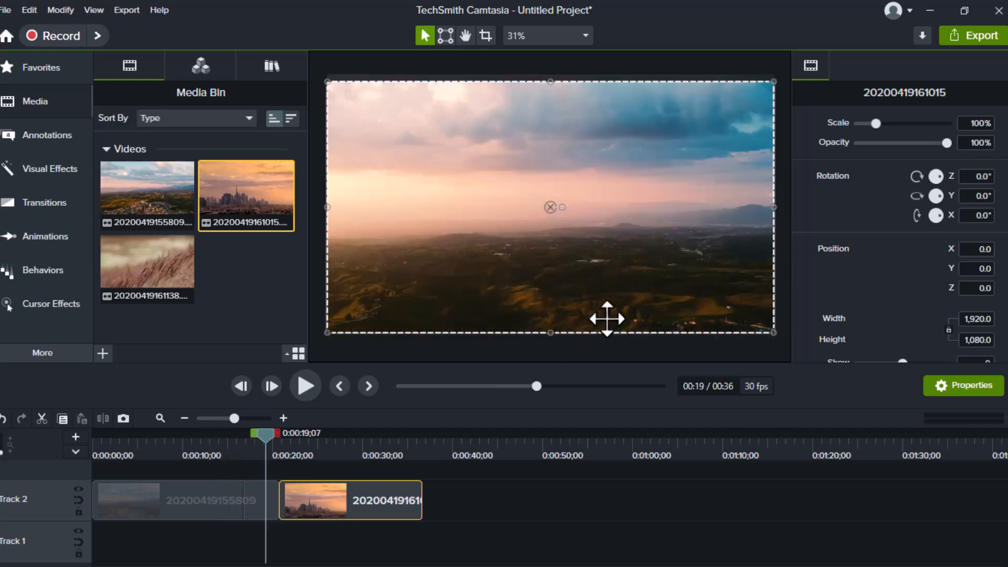
pyautogui.moveTo(946, 143); pyautogui.dragTo(897, 148)
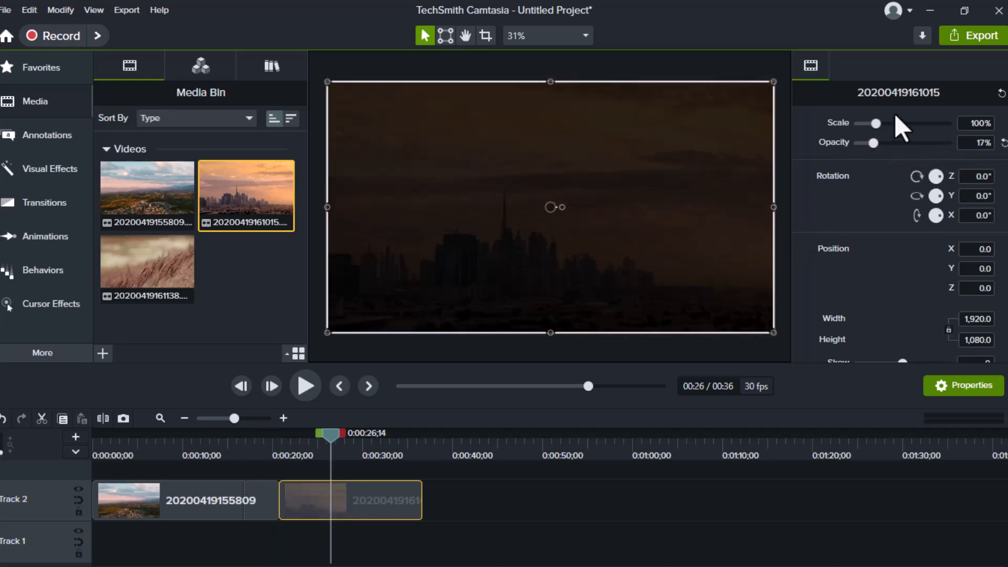
pyautogui.moveTo(872, 143); pyautogui.dragTo(956, 140)
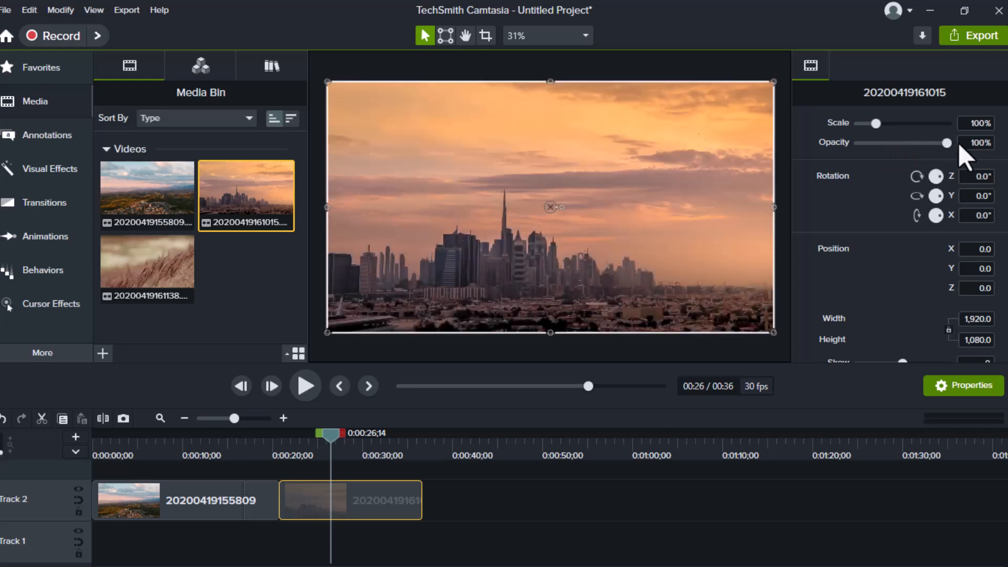
pyautogui.click(324, 491)
pyautogui.moveTo(324, 490); pyautogui.dragTo(181, 544)
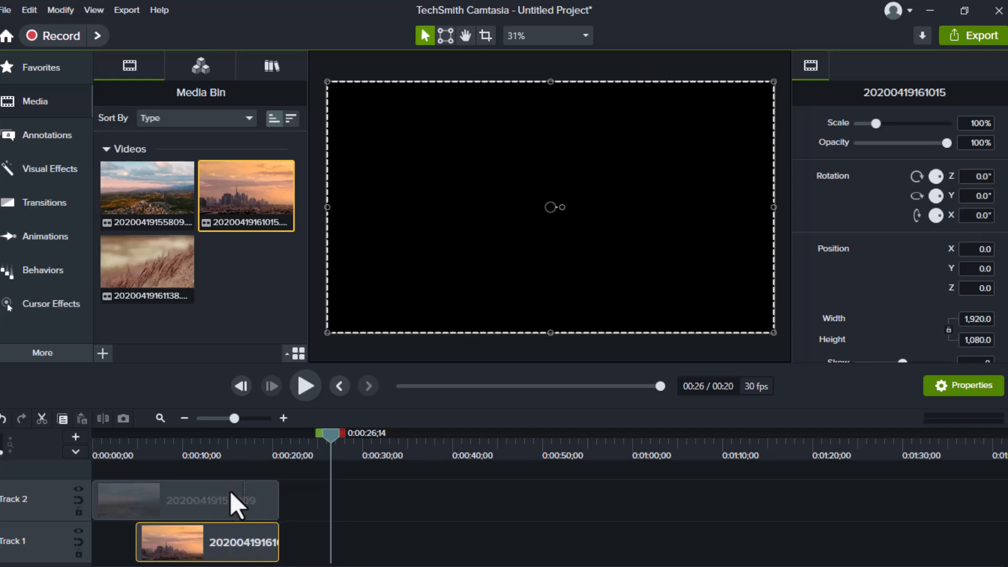
pyautogui.moveTo(335, 434); pyautogui.dragTo(232, 444)
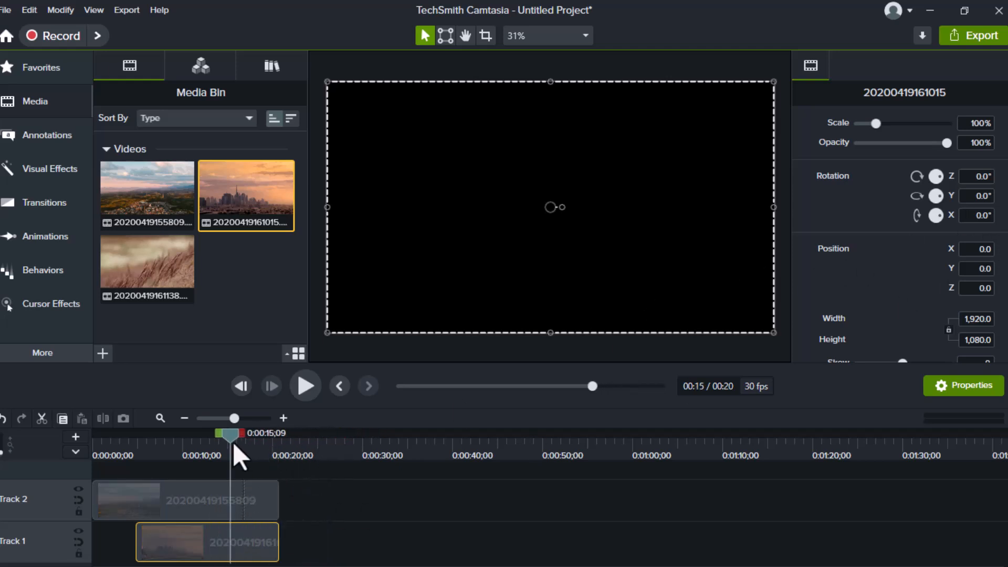
pyautogui.click(253, 500)
pyautogui.moveTo(947, 143); pyautogui.dragTo(892, 168)
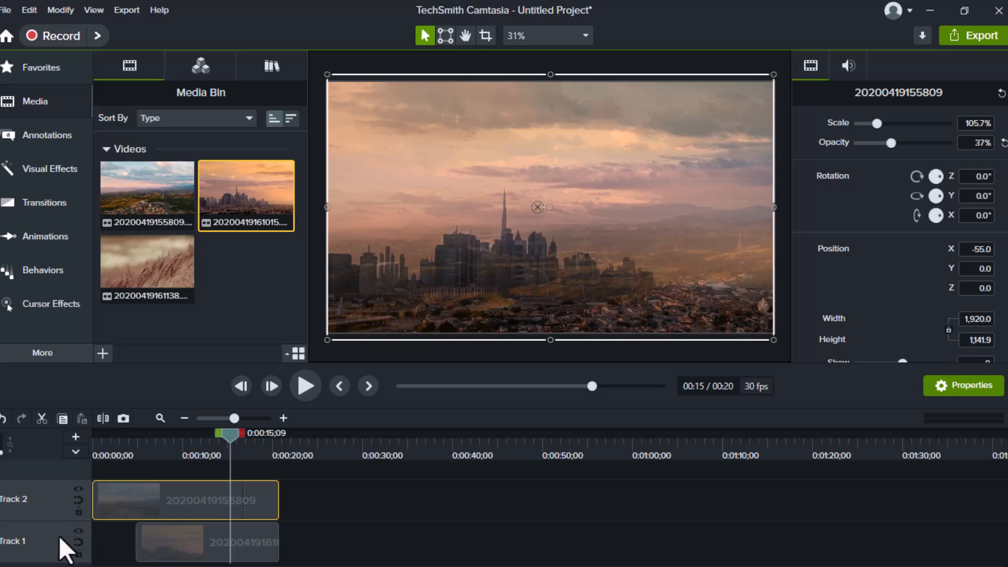
pyautogui.moveTo(158, 540); pyautogui.dragTo(338, 505)
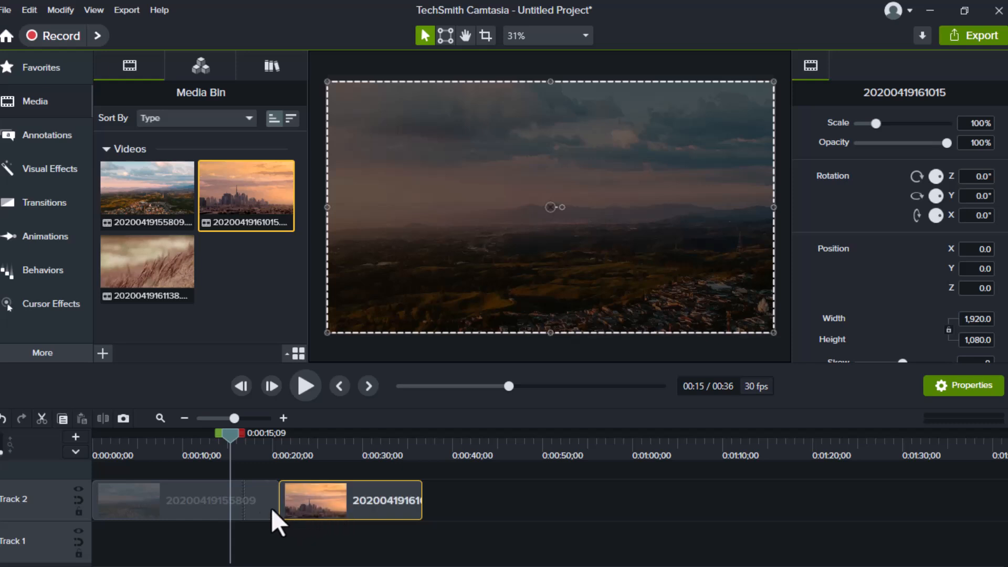